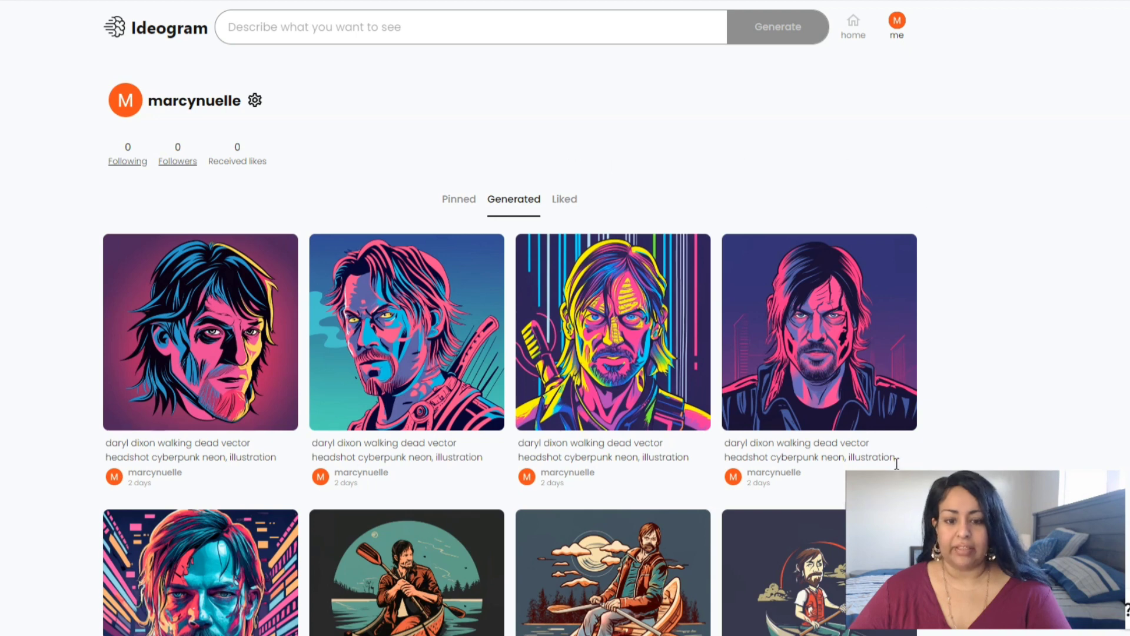
# Open the blue-faced neon Daryl Dixon headshot and preview its first, third and fourth variations.
pyautogui.scroll(-1, 988, 373)
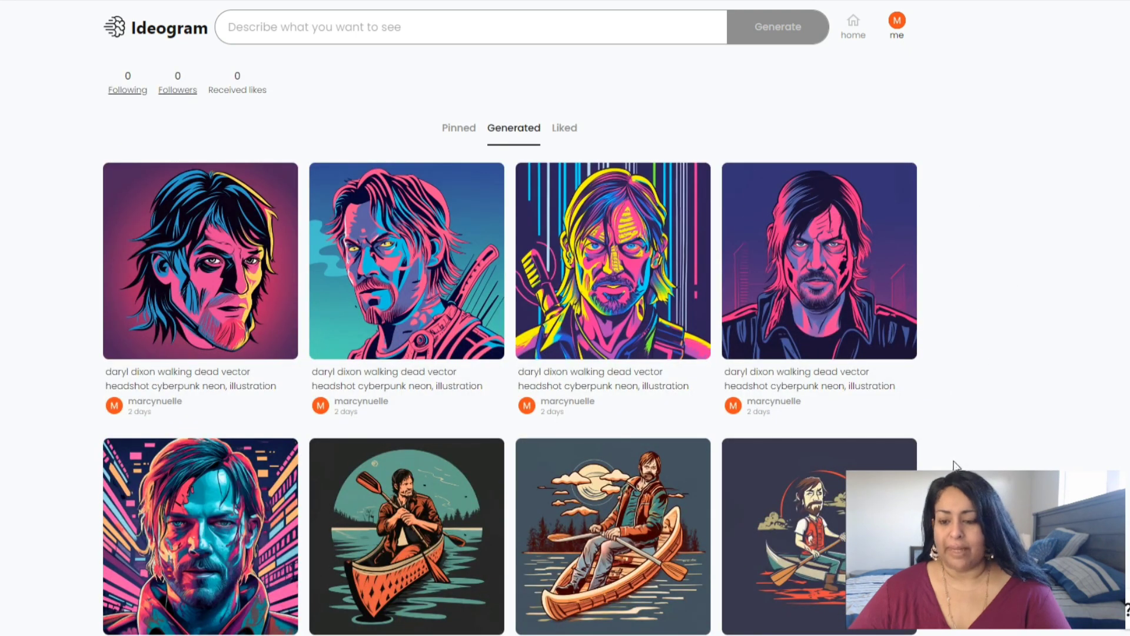
pyautogui.click(239, 531)
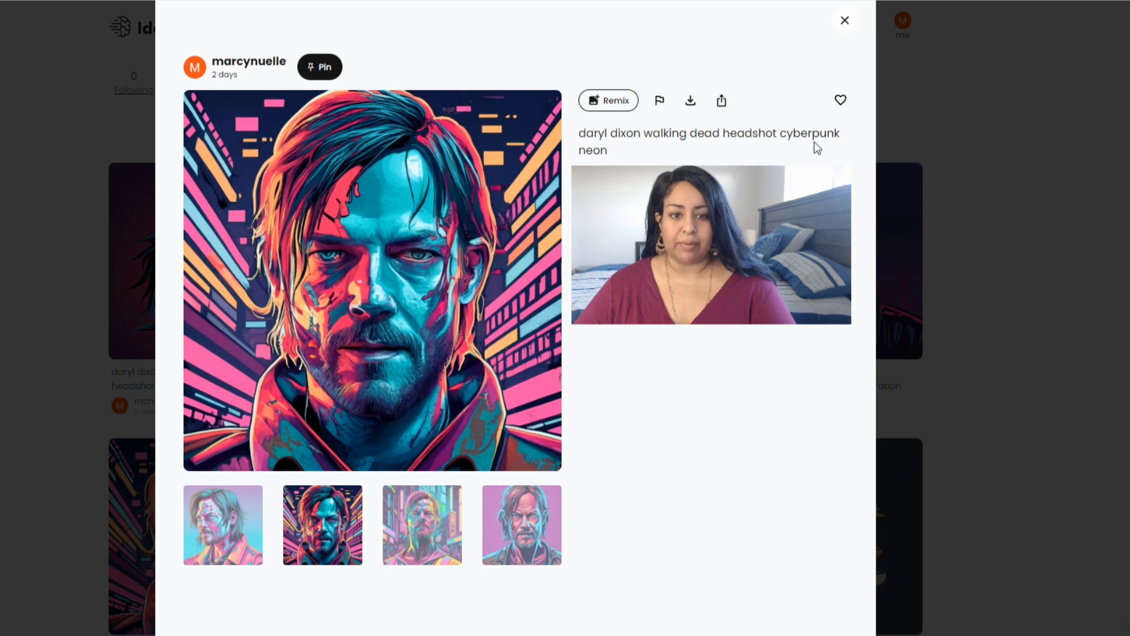
pyautogui.click(253, 534)
pyautogui.click(421, 533)
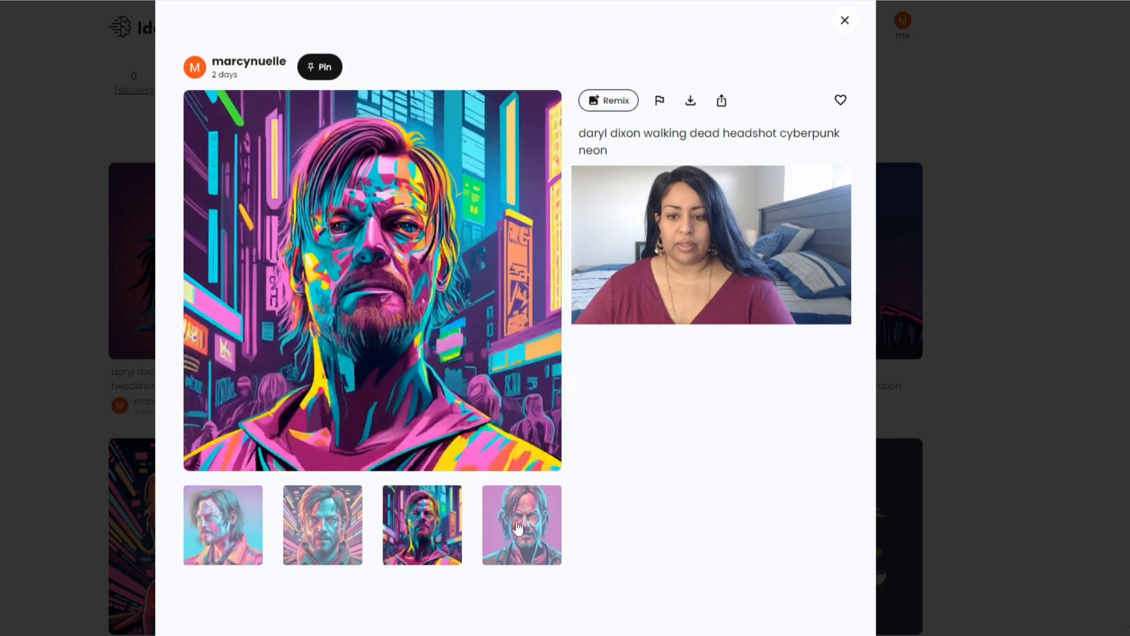
pyautogui.click(529, 525)
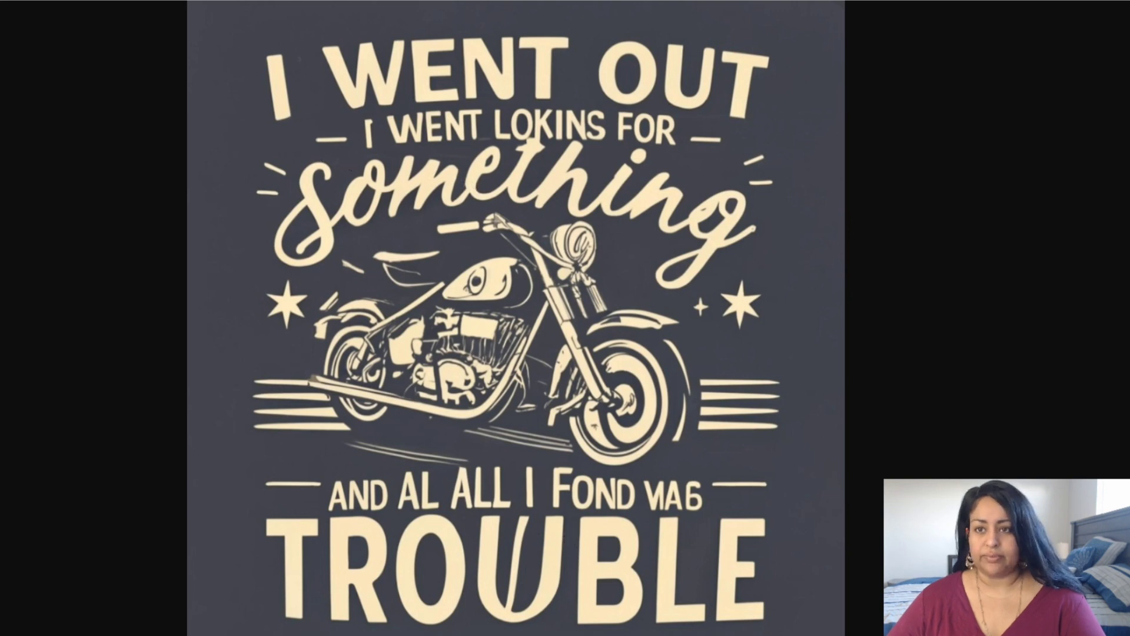
# Step through five saved Daryl Dixon illustrations, then close the preview to return to Discord.
pyautogui.press('Right')
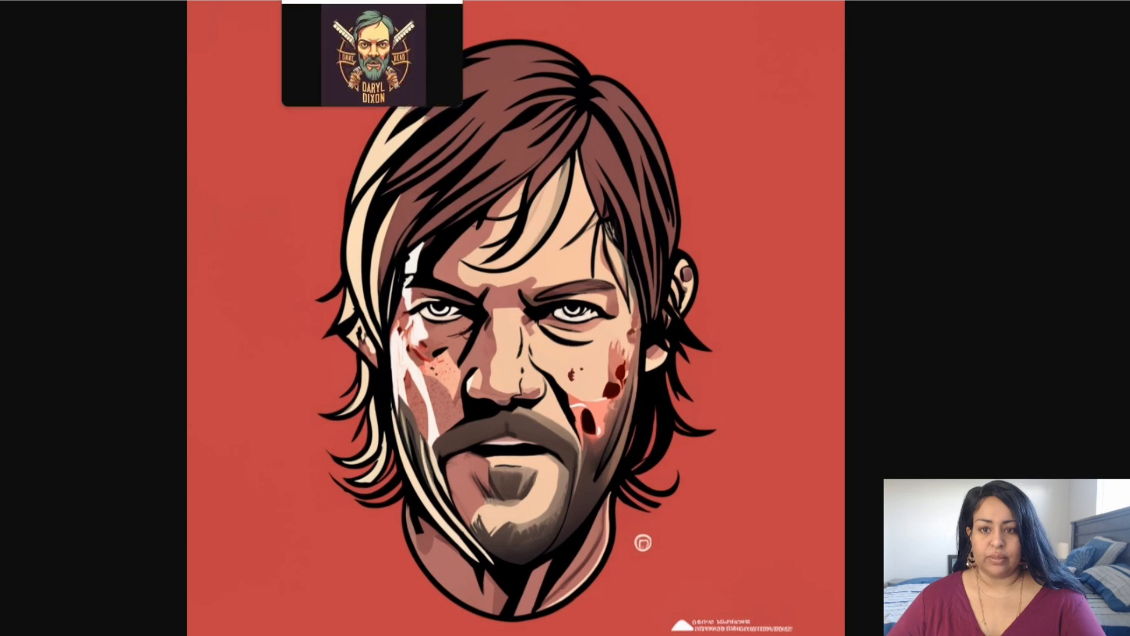
pyautogui.press('Right')
pyautogui.press('Right')
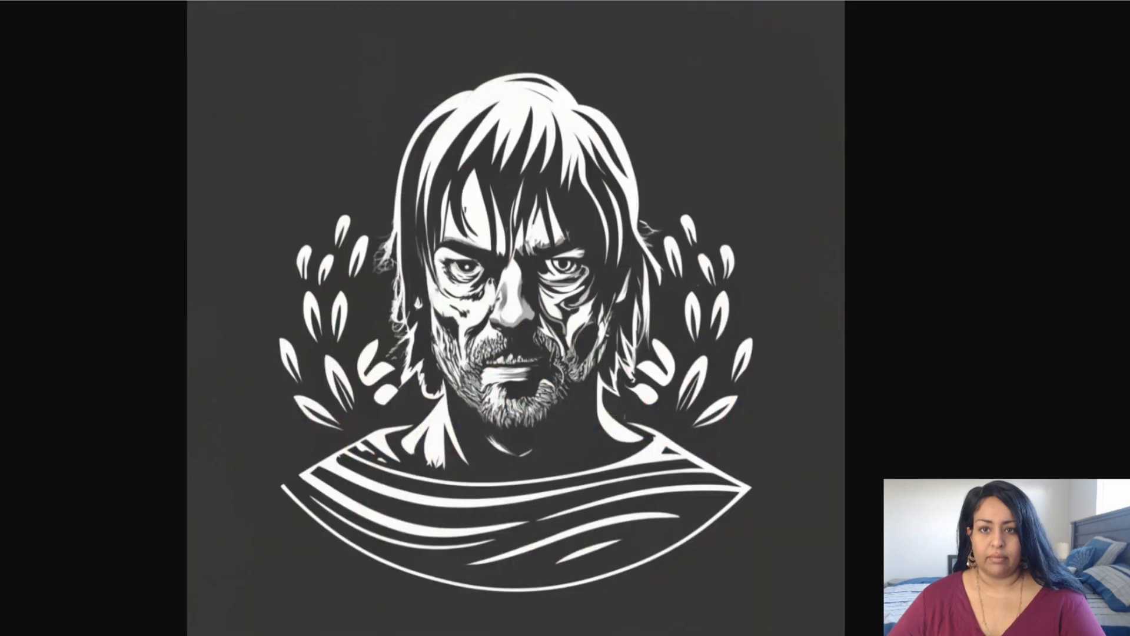
pyautogui.press('Right')
pyautogui.press('Right')
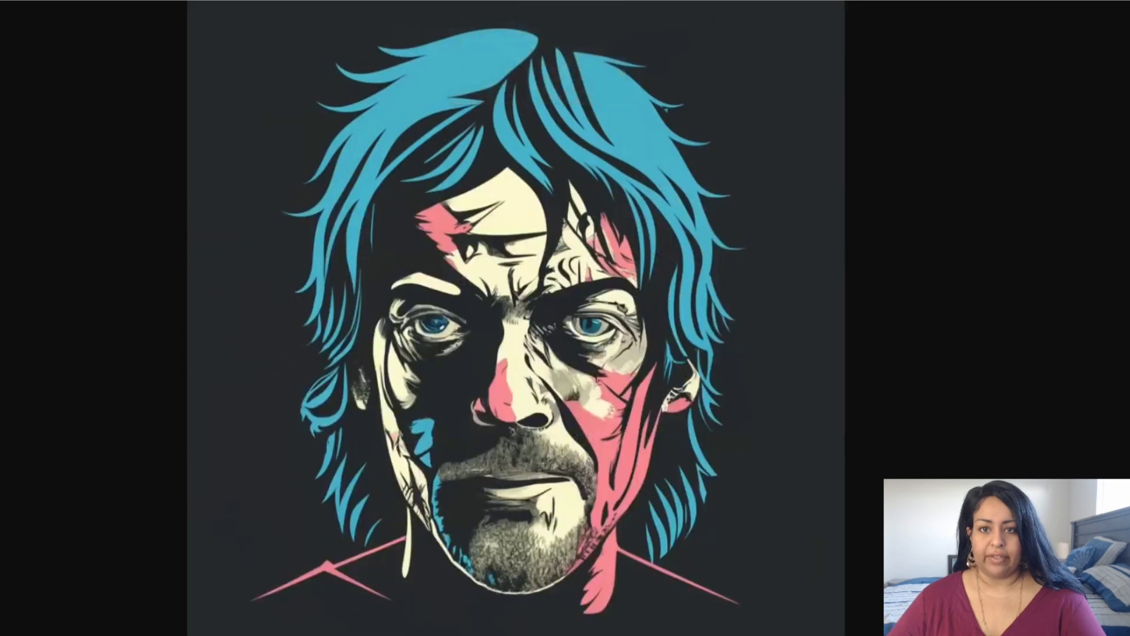
pyautogui.press('Right')
pyautogui.press('Right')
pyautogui.press('Right')
pyautogui.press('Right')
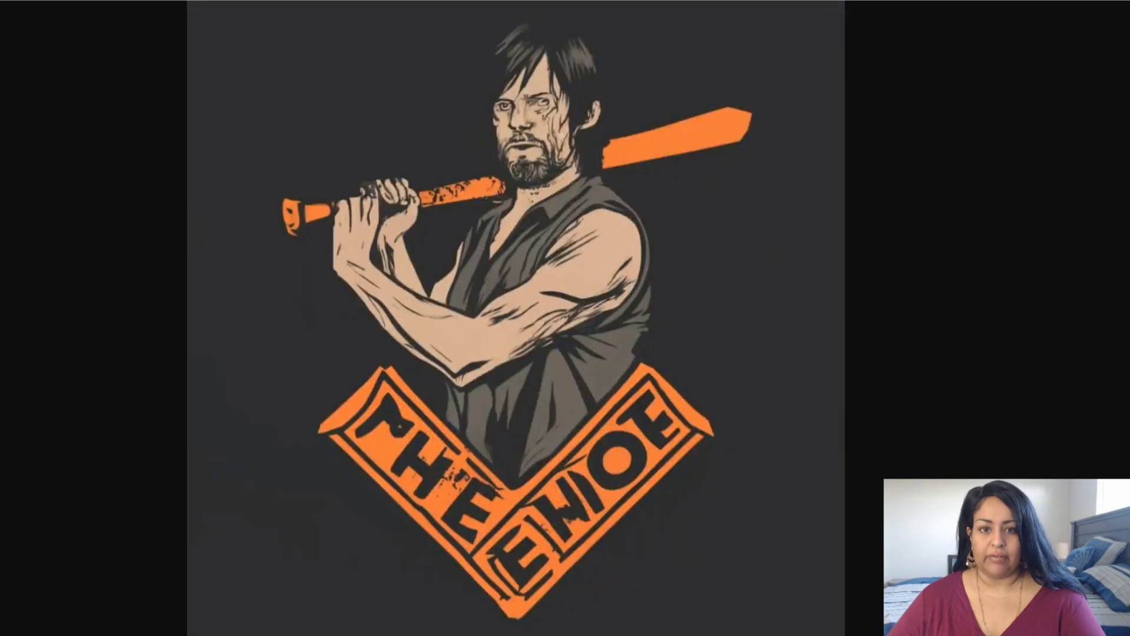
pyautogui.press('Right')
pyautogui.press('Right')
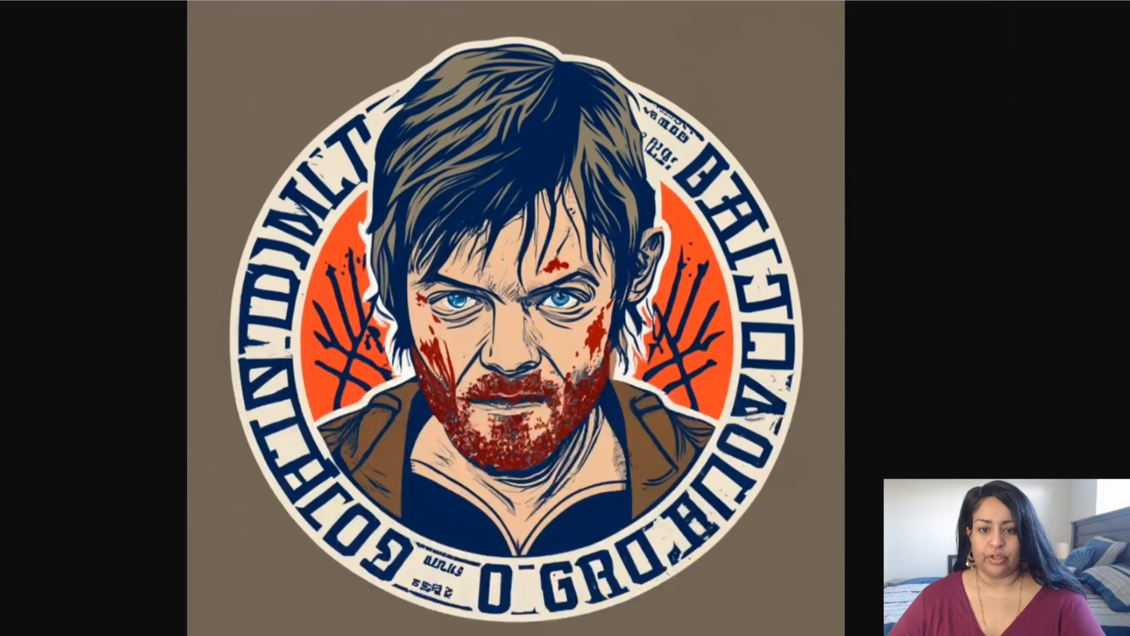
pyautogui.click(1002, 212)
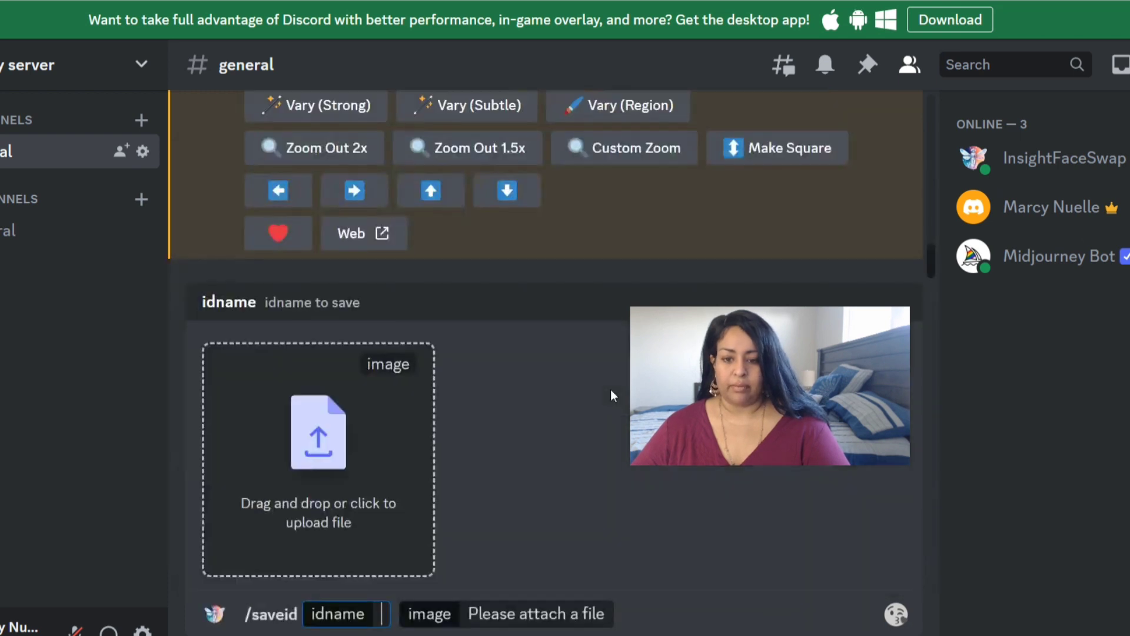
# Send /saveid with the Walking Dead photo and idname 'Daryl' to create the face identity.
pyautogui.click(613, 396)
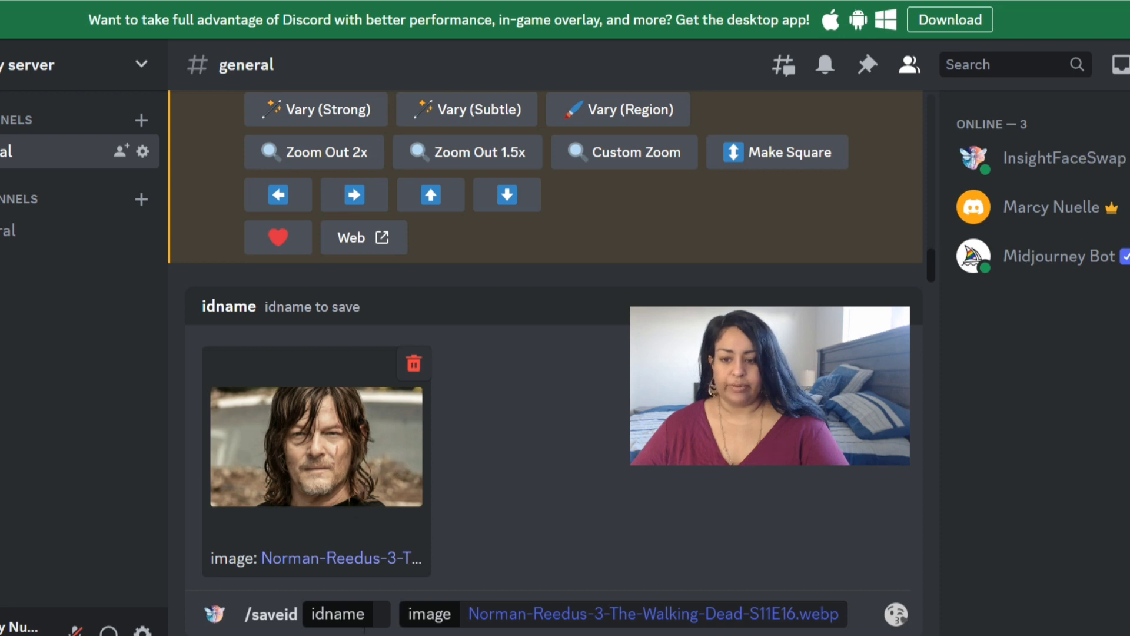
pyautogui.click(375, 623)
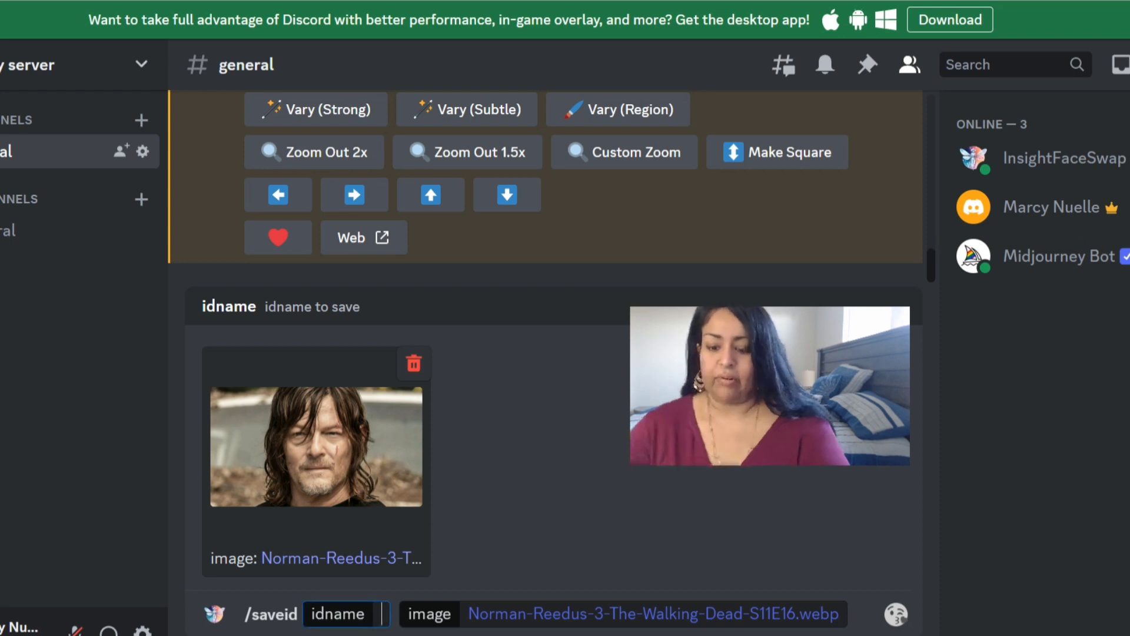
pyautogui.write('Daryl')
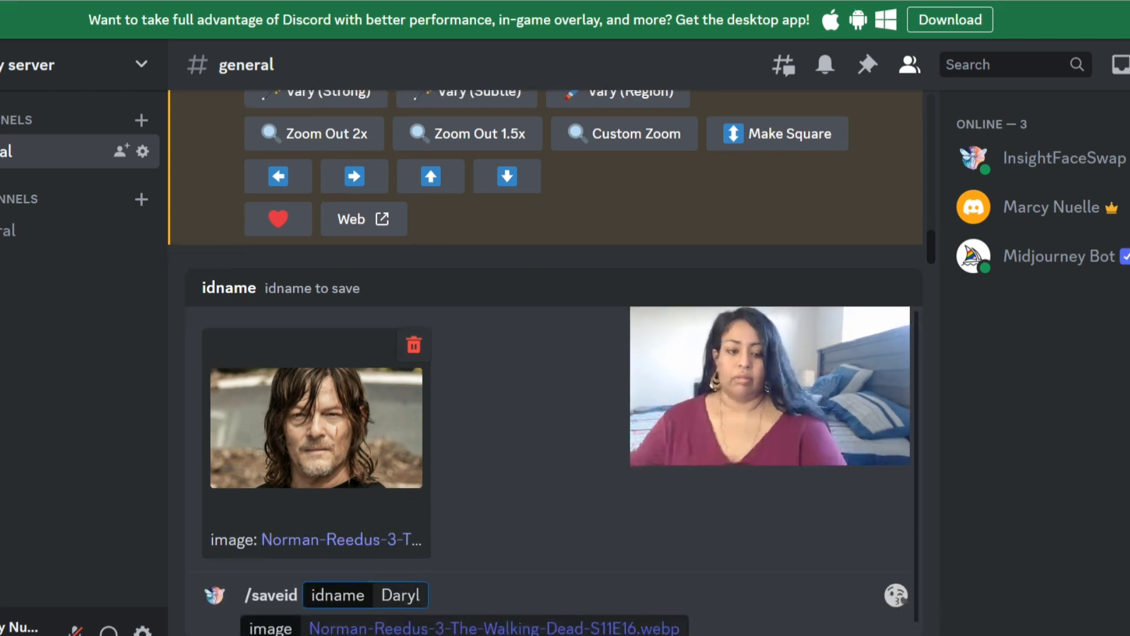
pyautogui.press('Tab')
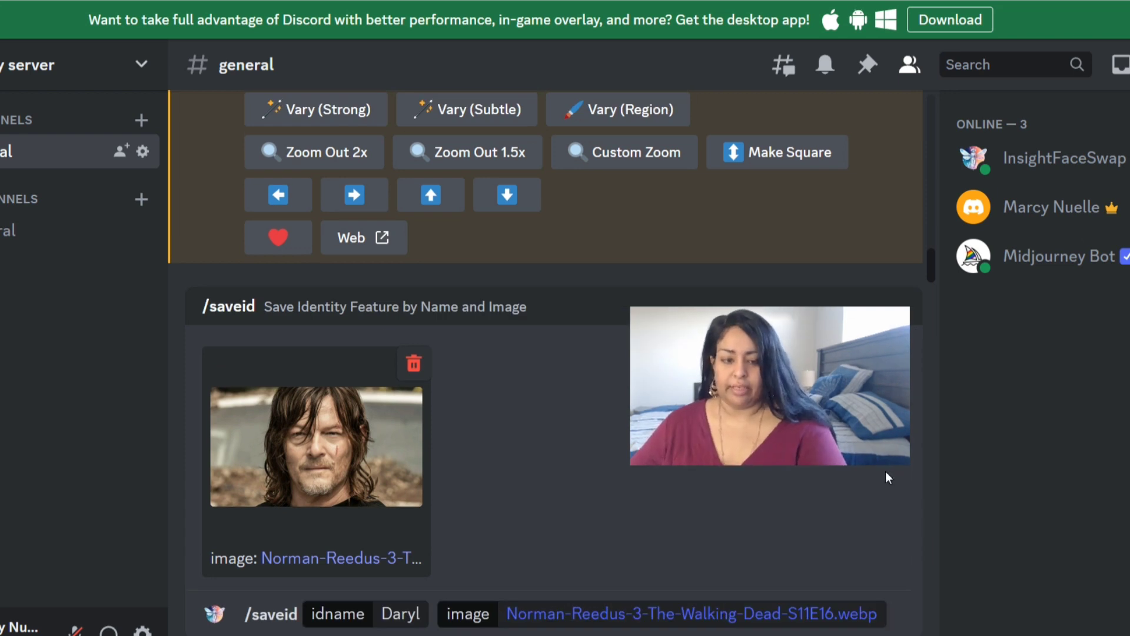
pyautogui.press('Return')
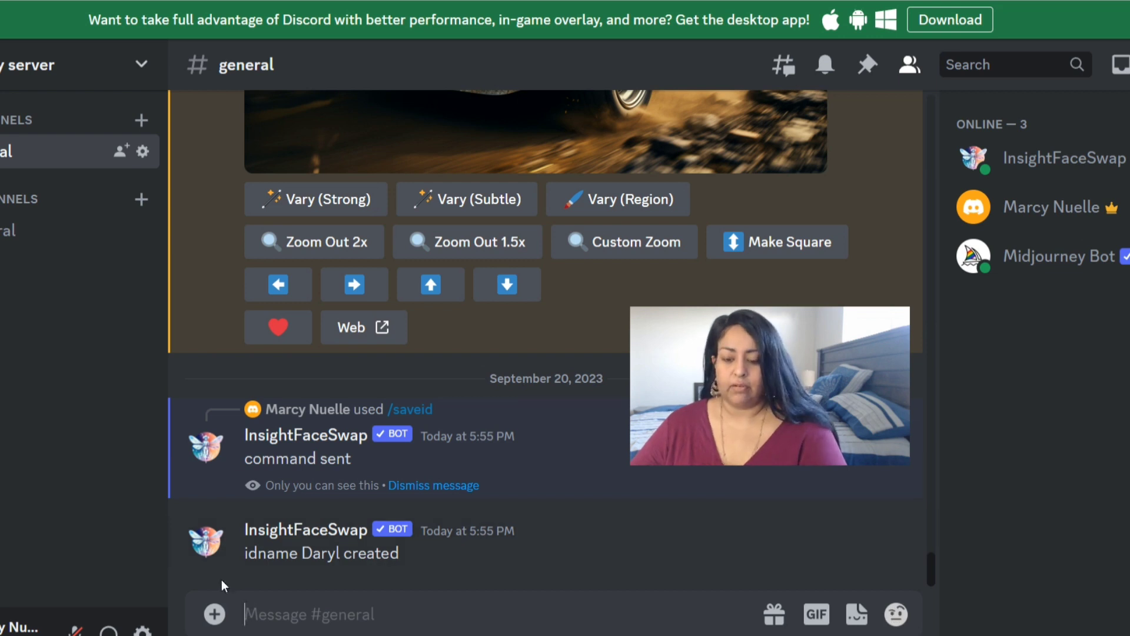
pyautogui.write('/')
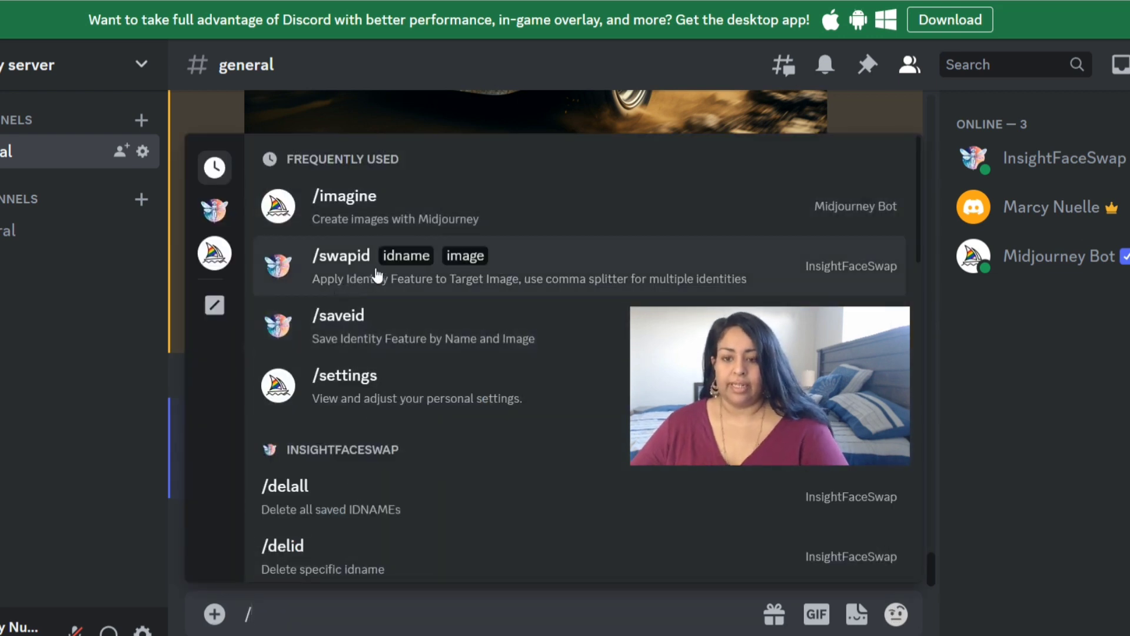
# Run /swapid on the neon portrait with idname 'Daryl' and view the result full size in the browser.
pyautogui.click(373, 270)
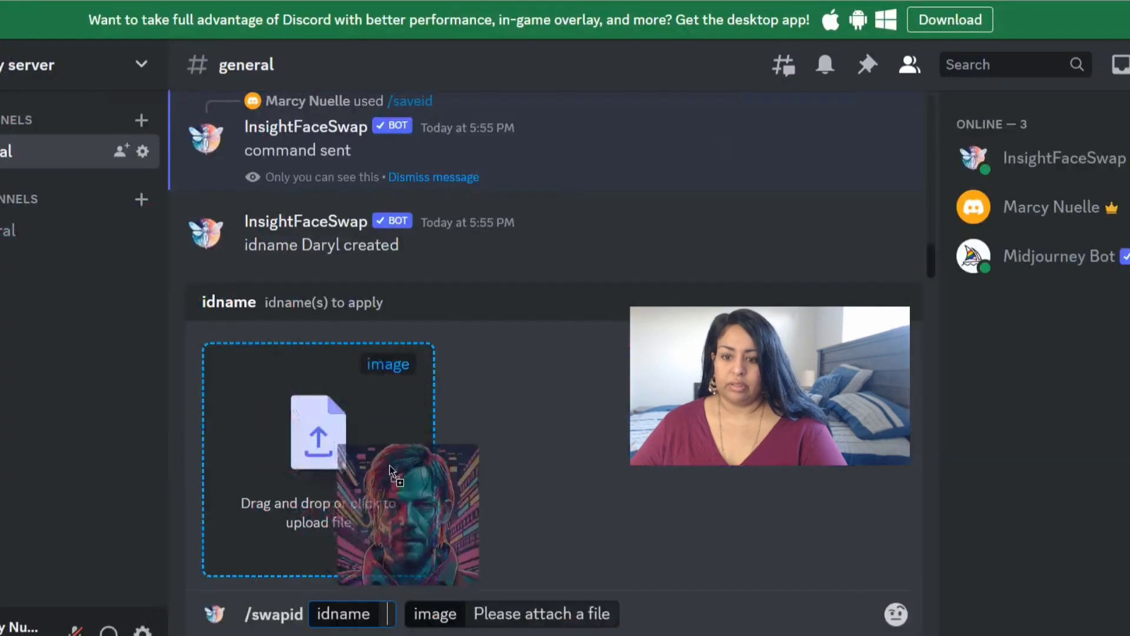
pyautogui.moveTo(389, 469); pyautogui.dragTo(337, 416)
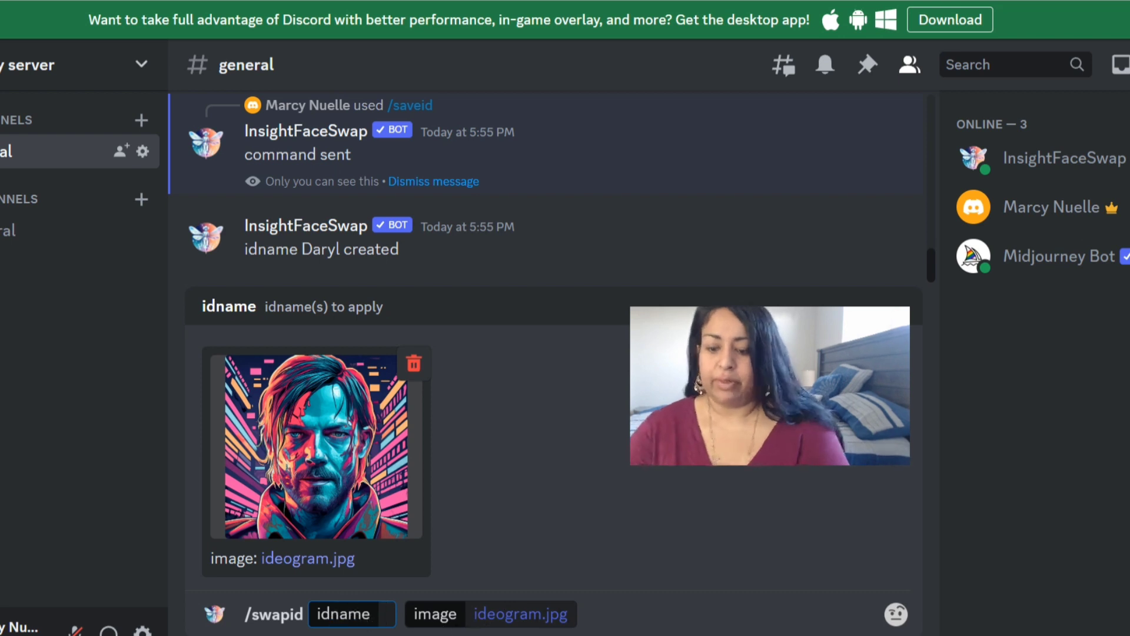
pyautogui.write('Daryl')
pyautogui.click(649, 621)
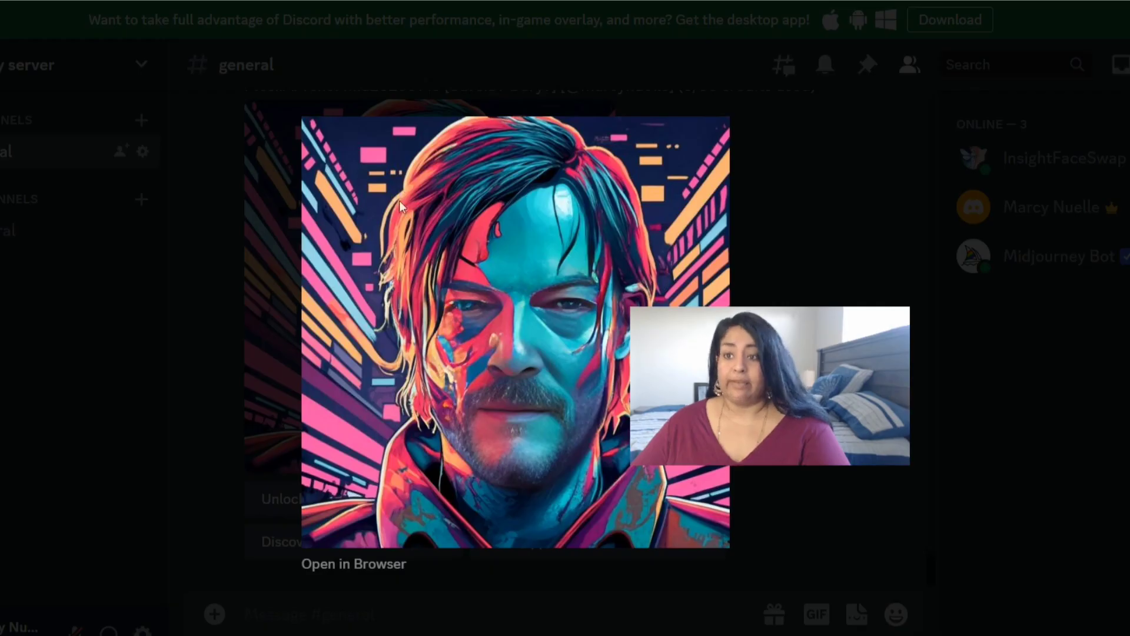
pyautogui.click(378, 575)
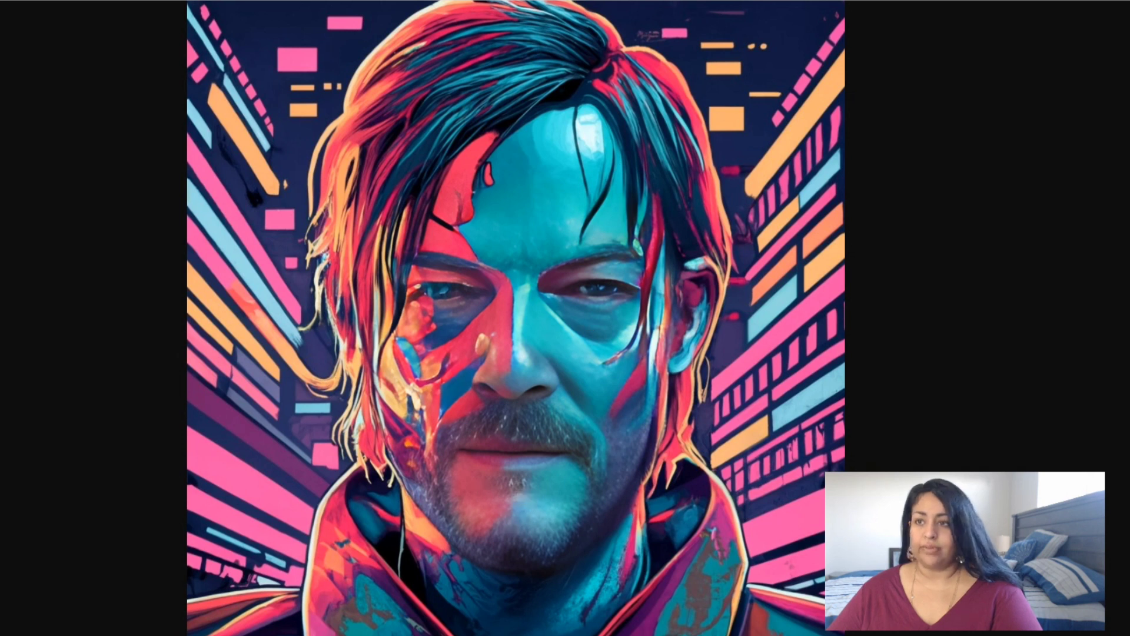
pyautogui.hotkey('ctrl', 'Tab')
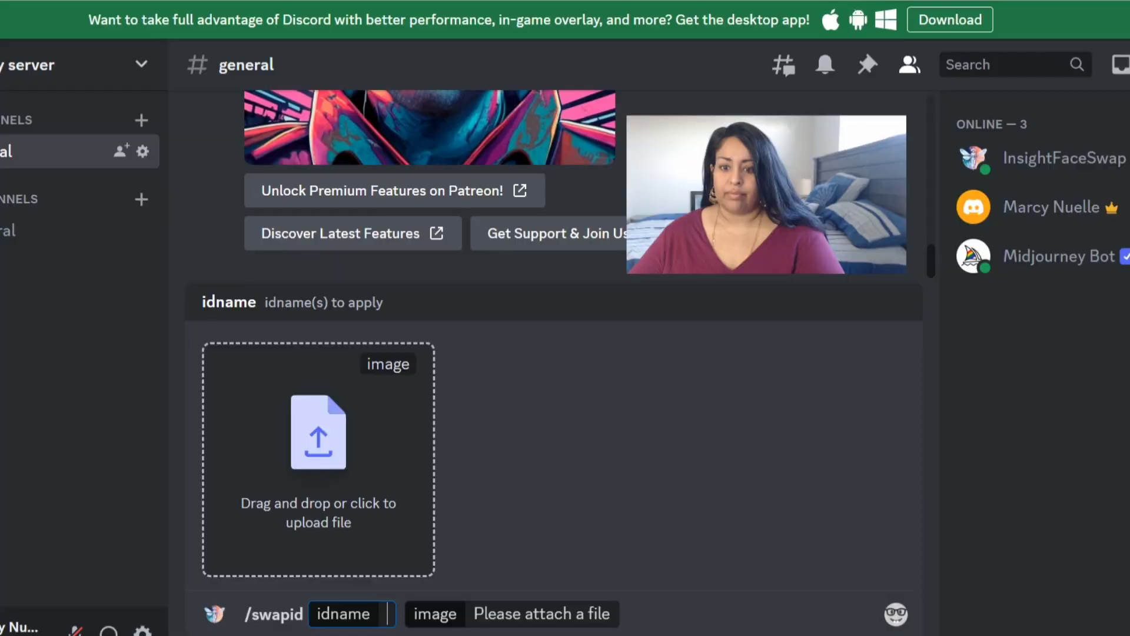
# Swap the Daryl face onto the boat illustration, inspect the enlarged result, then attach the canoe image.
pyautogui.moveTo(177, 270); pyautogui.dragTo(298, 410)
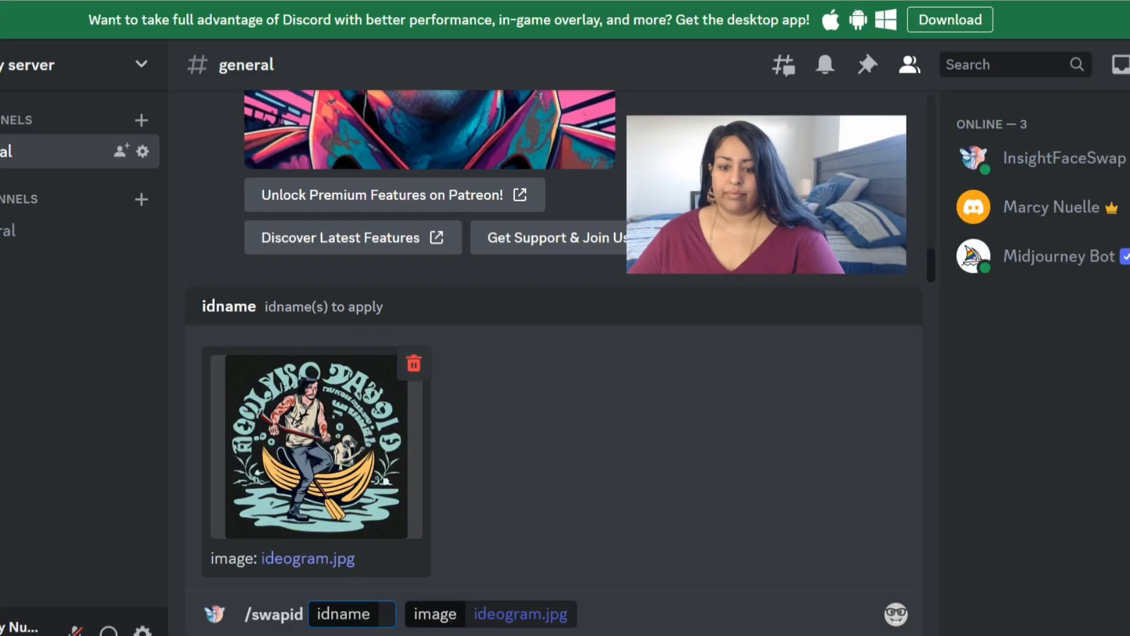
pyautogui.write('Daryl')
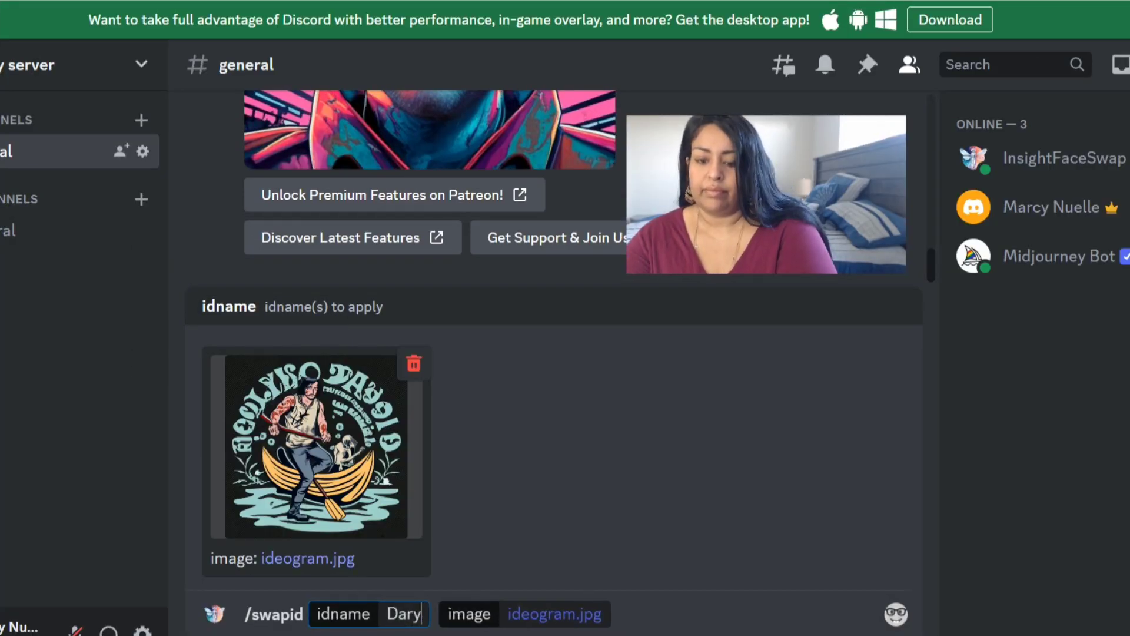
pyautogui.click(705, 625)
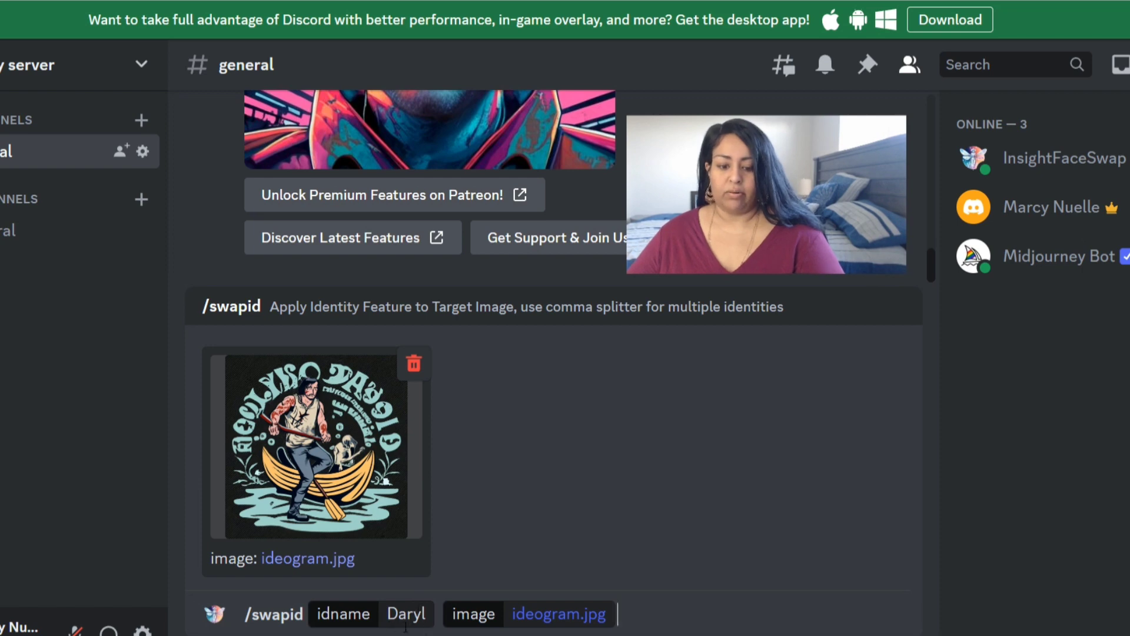
pyautogui.press('Return')
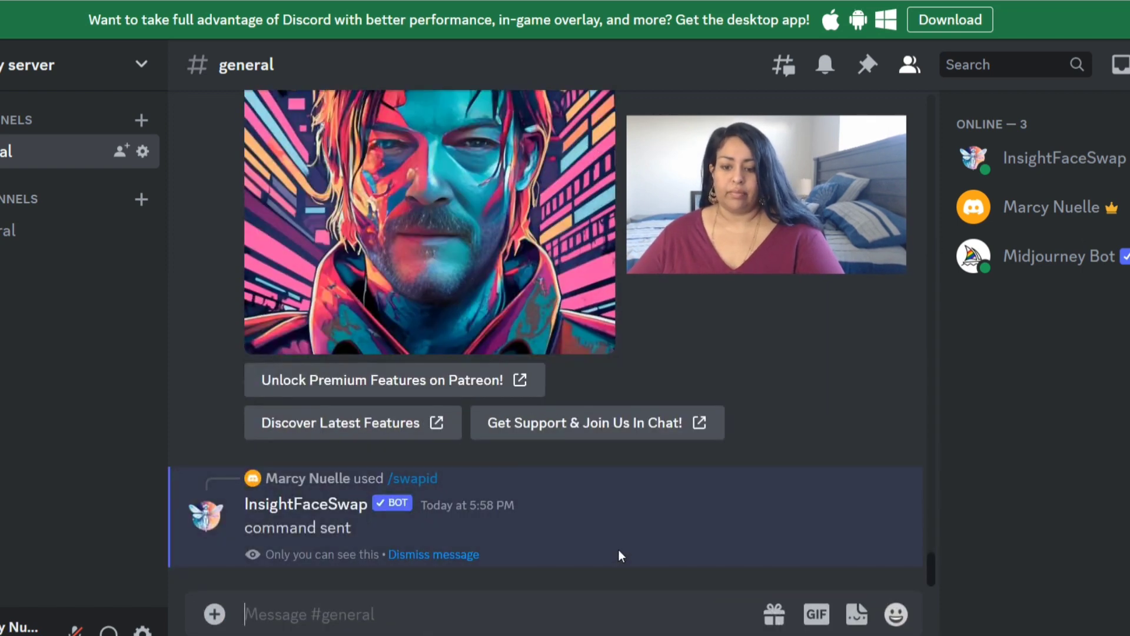
pyautogui.click(462, 270)
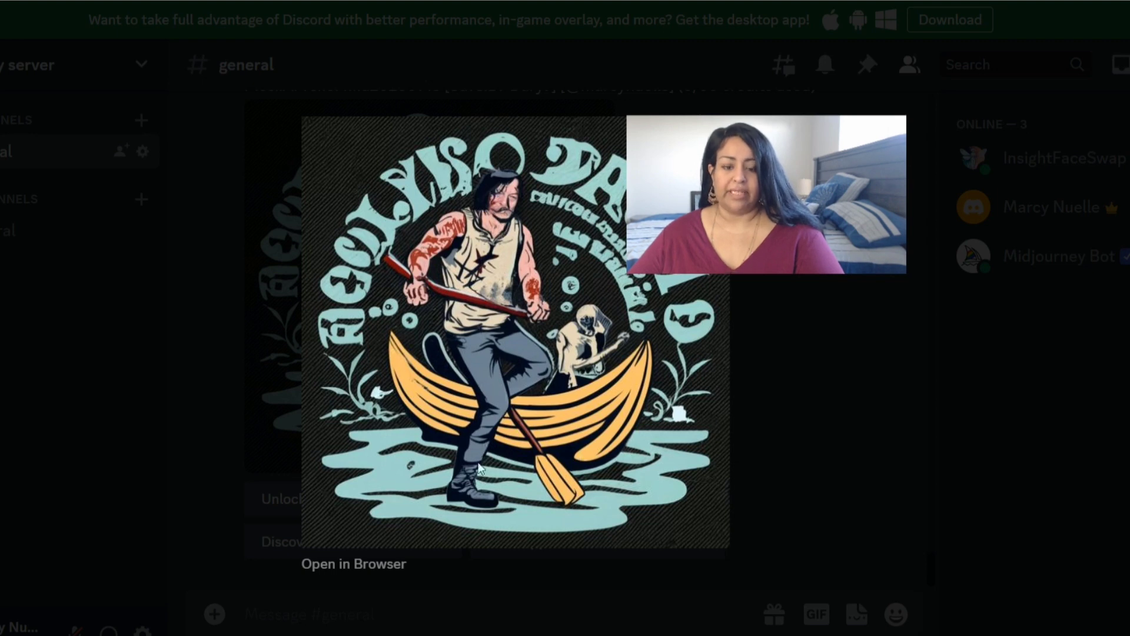
pyautogui.click(806, 368)
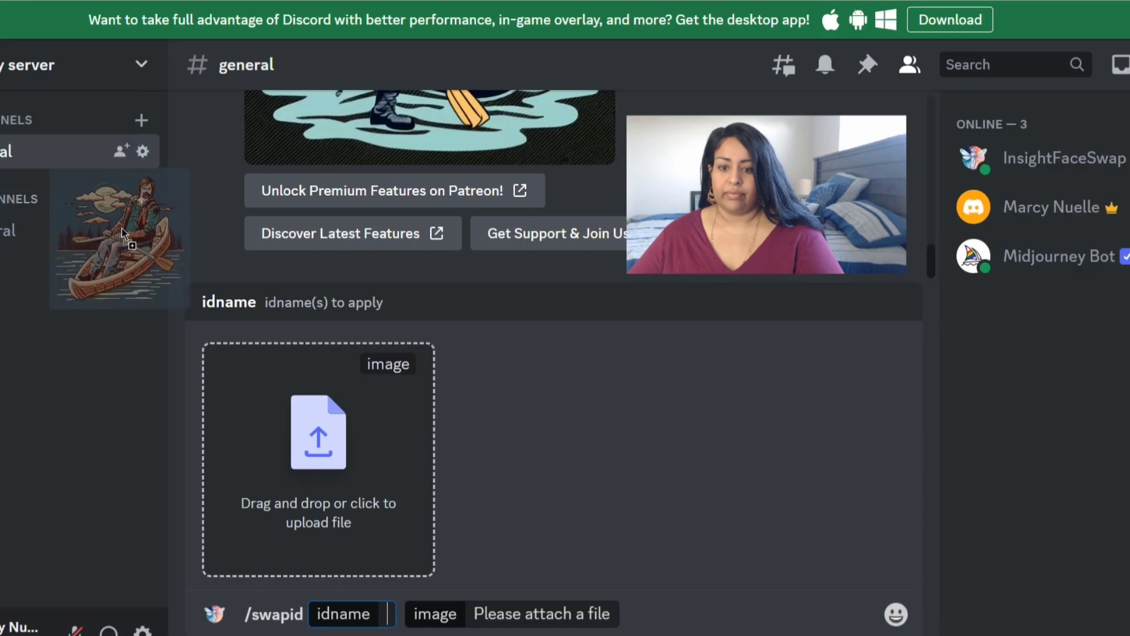
pyautogui.moveTo(122, 233); pyautogui.dragTo(300, 483)
# Send the canoe illustration's /swapid request with idname 'Daryl' and enlarge the swapped result.
pyautogui.write('Daryl')
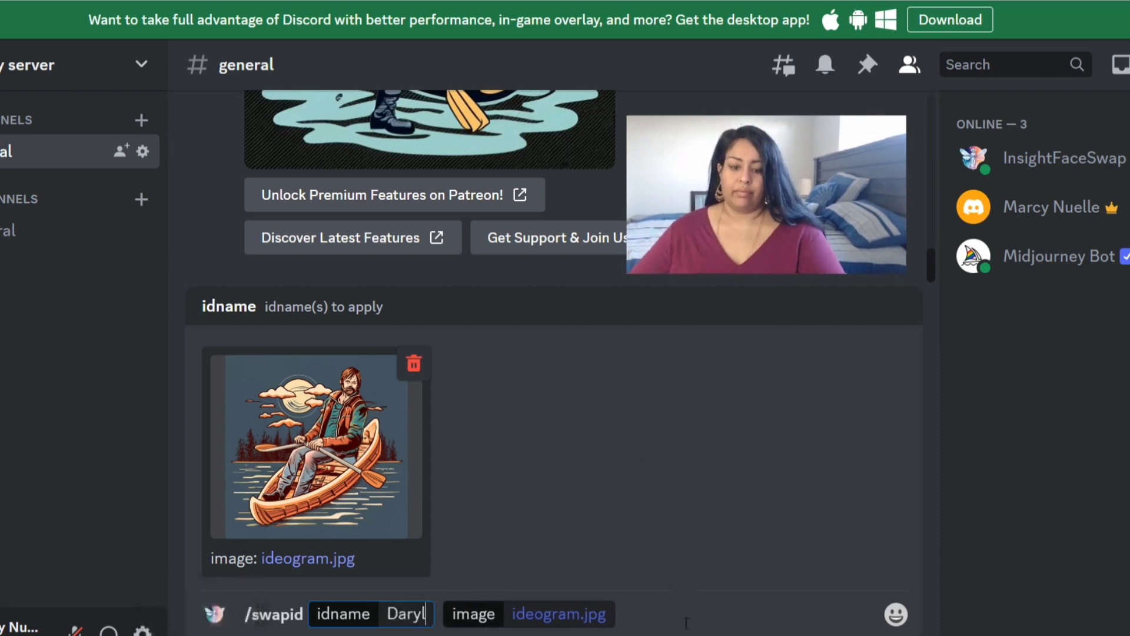
pyautogui.click(606, 614)
pyautogui.press('Return')
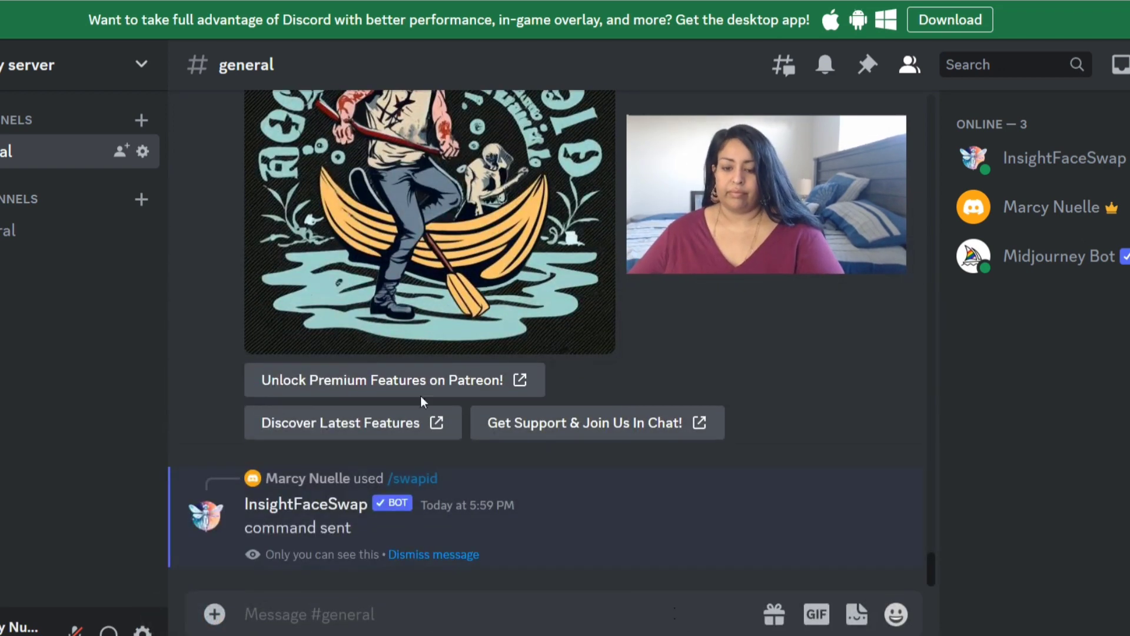
pyautogui.click(581, 226)
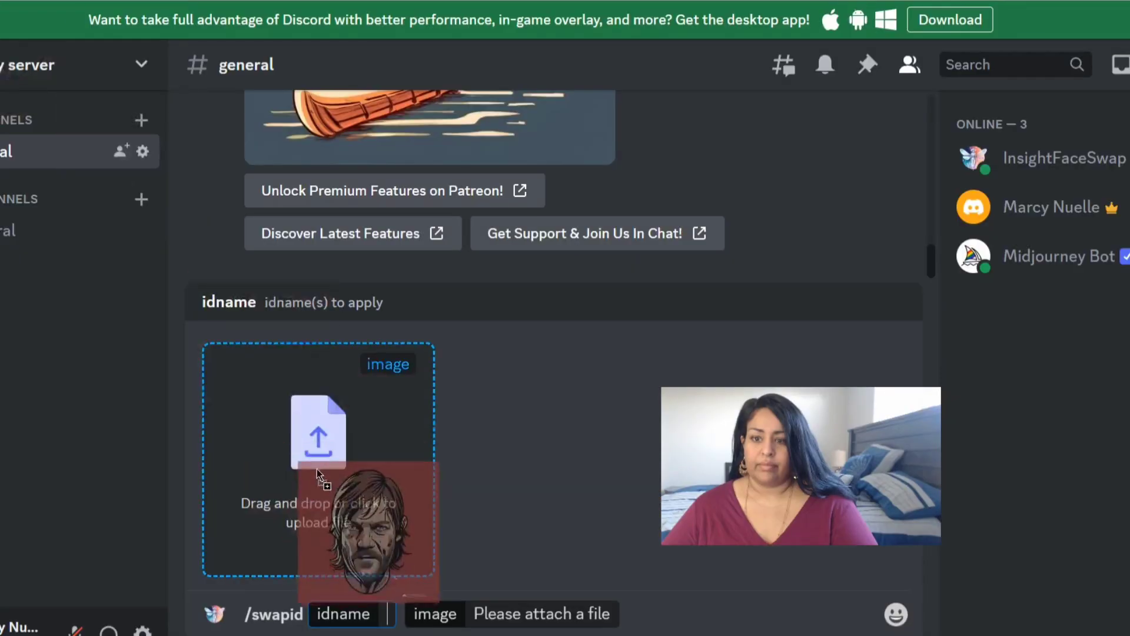
# Attach the next illustration to /swapid and send the face-swap request.
pyautogui.moveTo(318, 471); pyautogui.dragTo(285, 434)
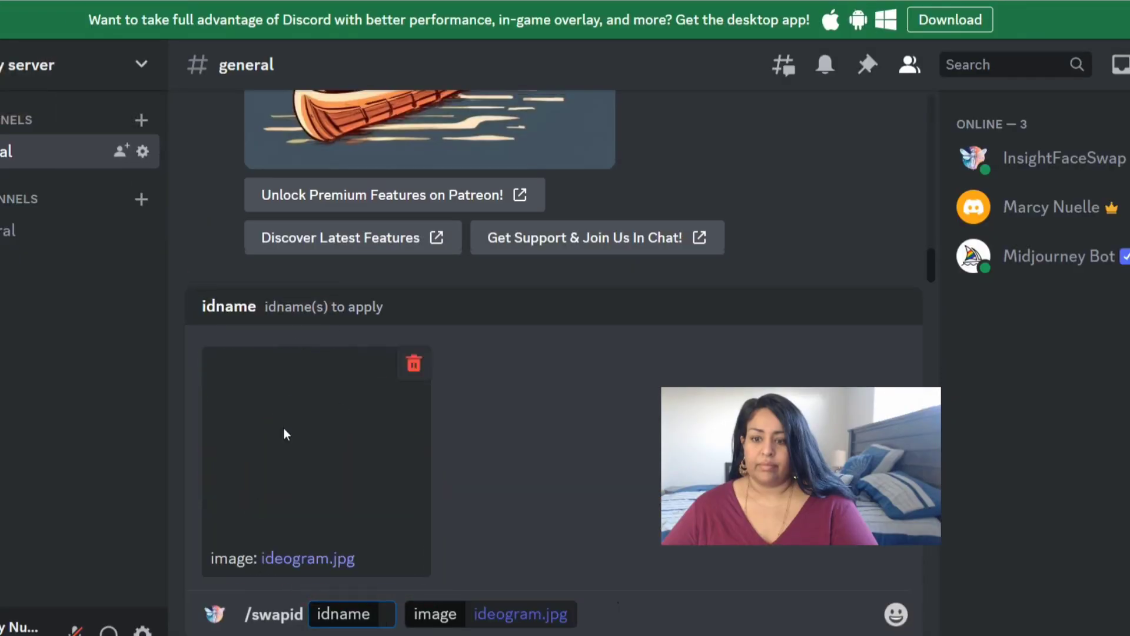
pyautogui.press('Return')
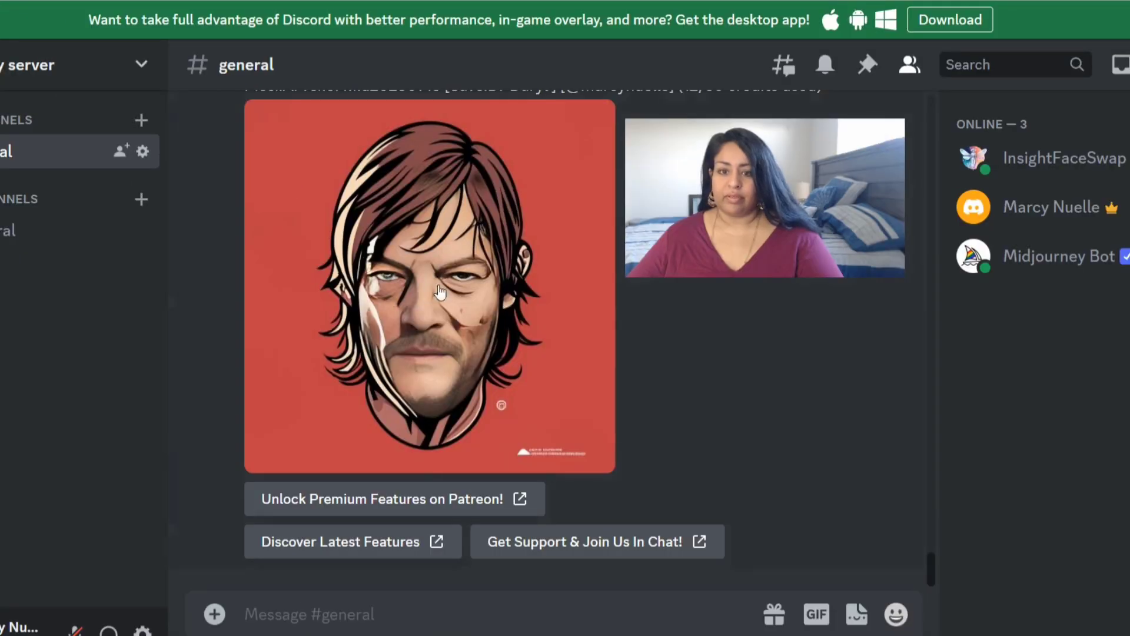